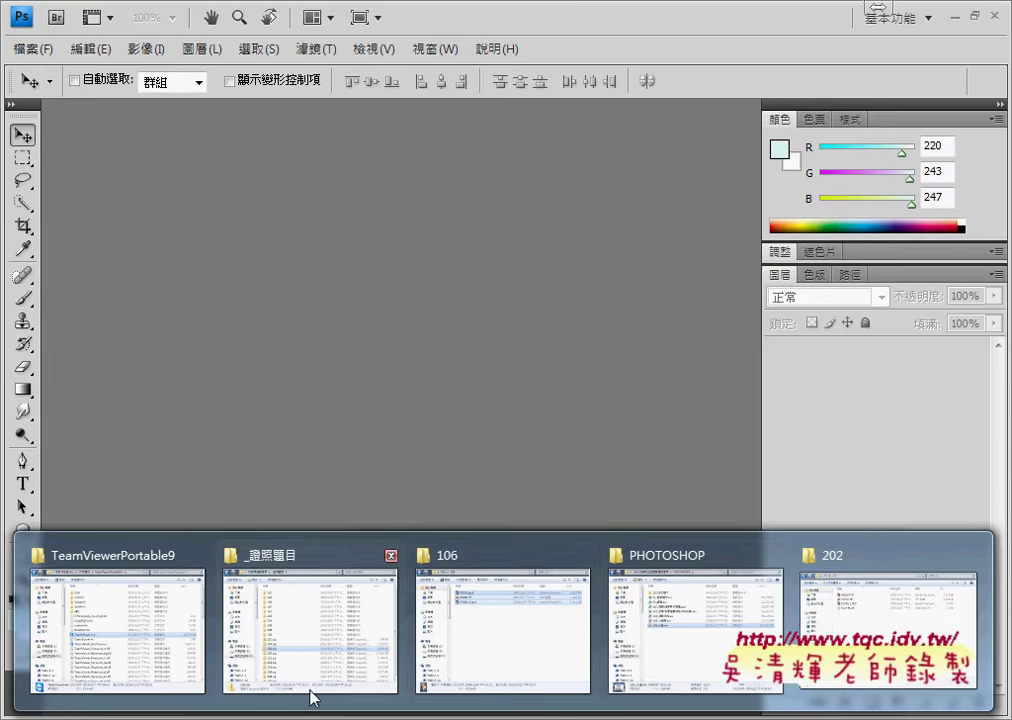
Drag PSD02.PSD, PSD02.TIF and PSD02-1.PSD from folder 202 into Photoshop.
left_click(893, 625)
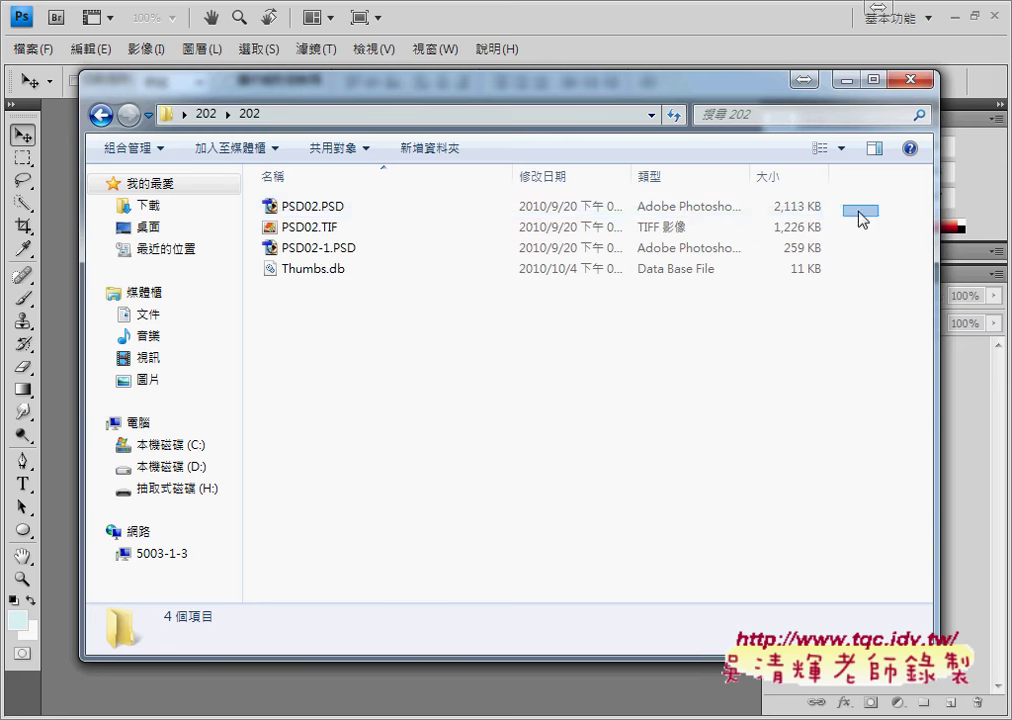
left_click_drag(870, 200, 723, 255)
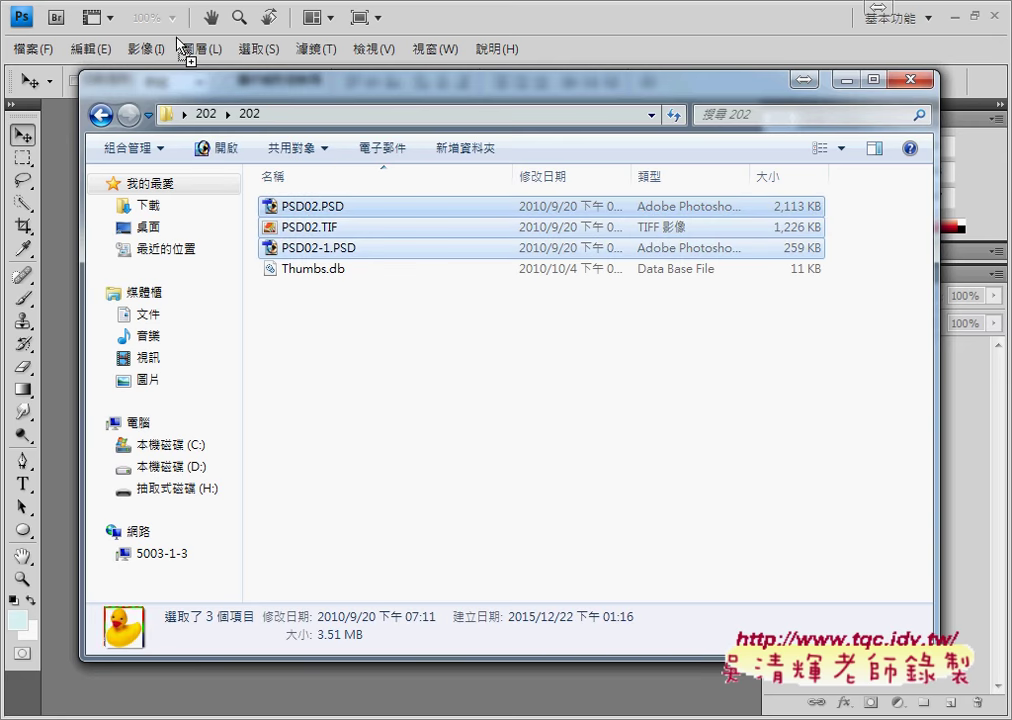
left_click_drag(310, 222, 176, 38)
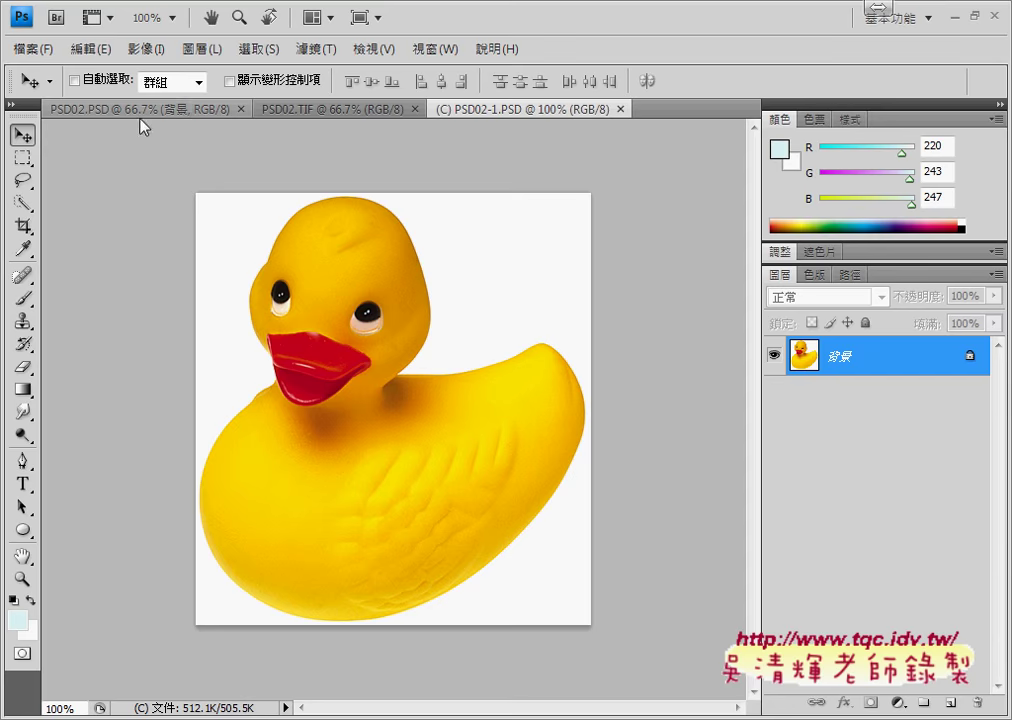
Move the PSD02.TIF tab to the end and compare it with PSD02-1.PSD, ending on PSD02.TIF.
left_click_drag(302, 110, 530, 110)
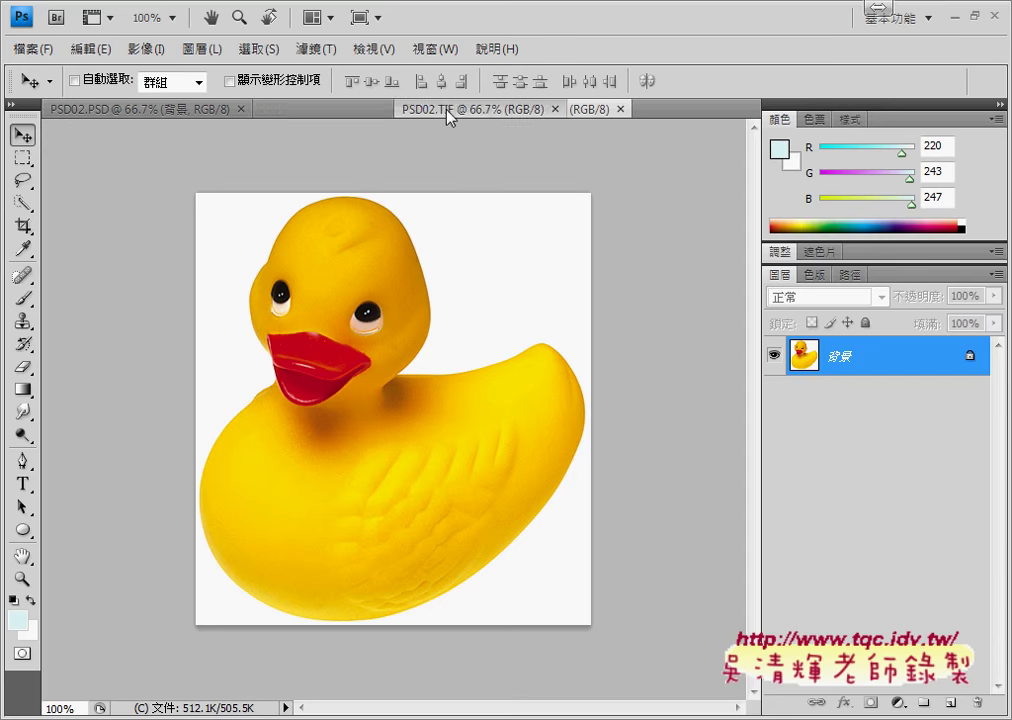
left_click(529, 110)
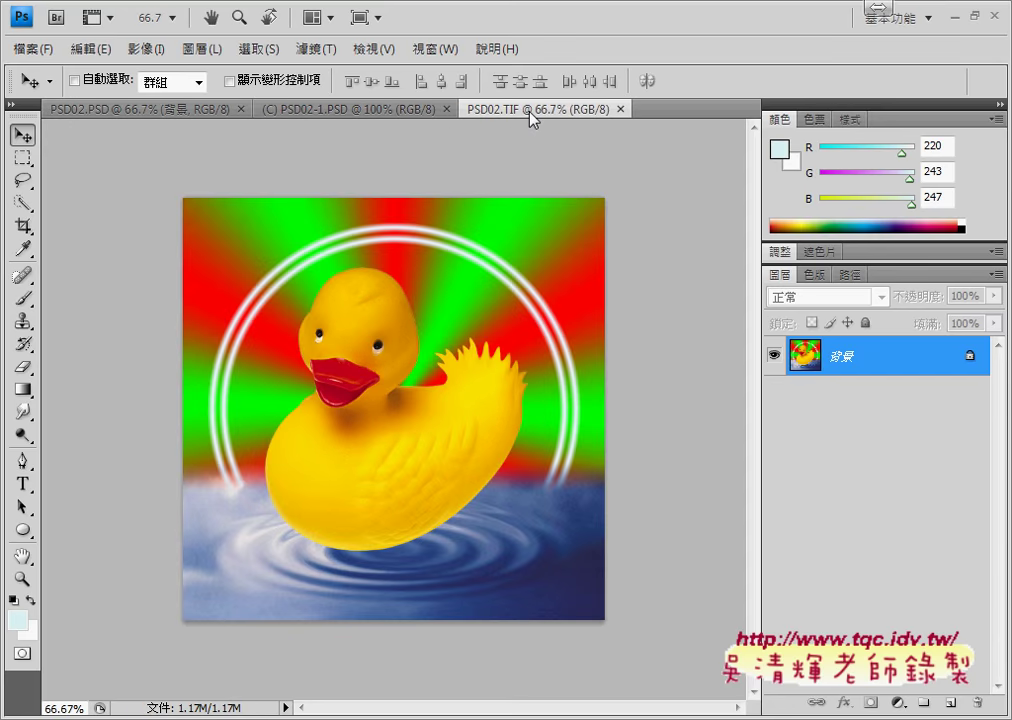
left_click(353, 110)
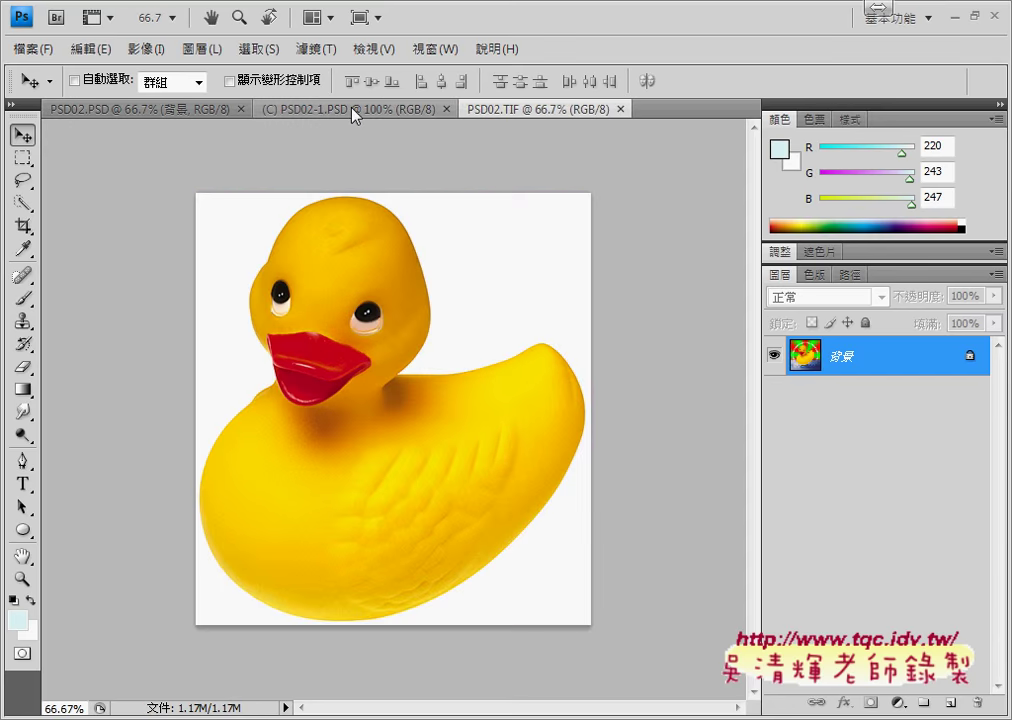
left_click(481, 110)
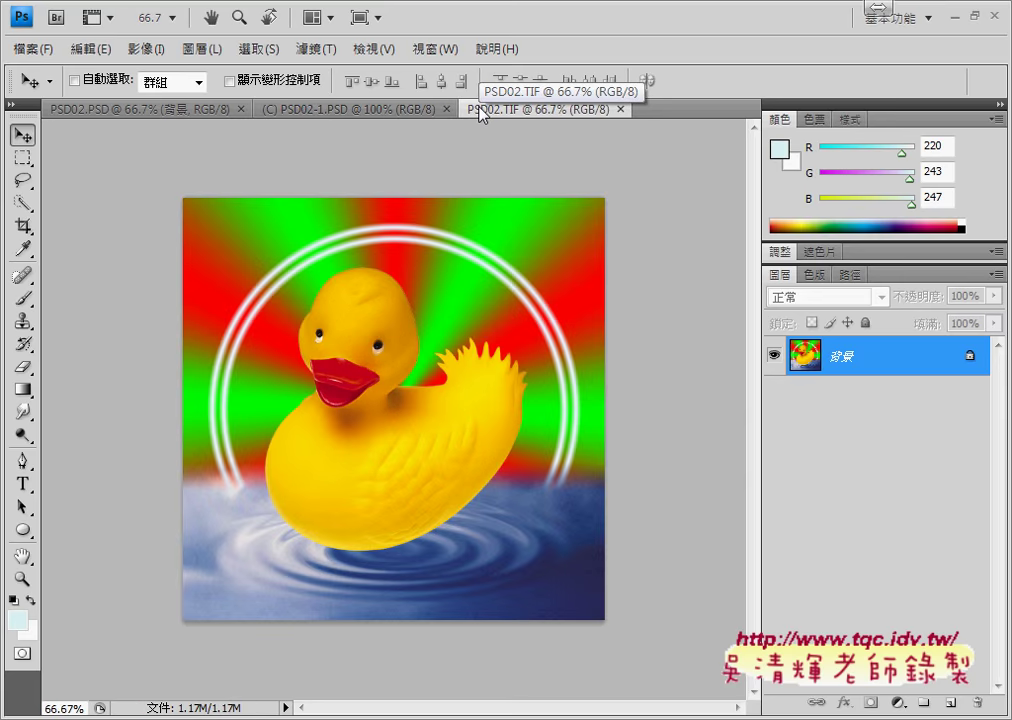
left_click(383, 117)
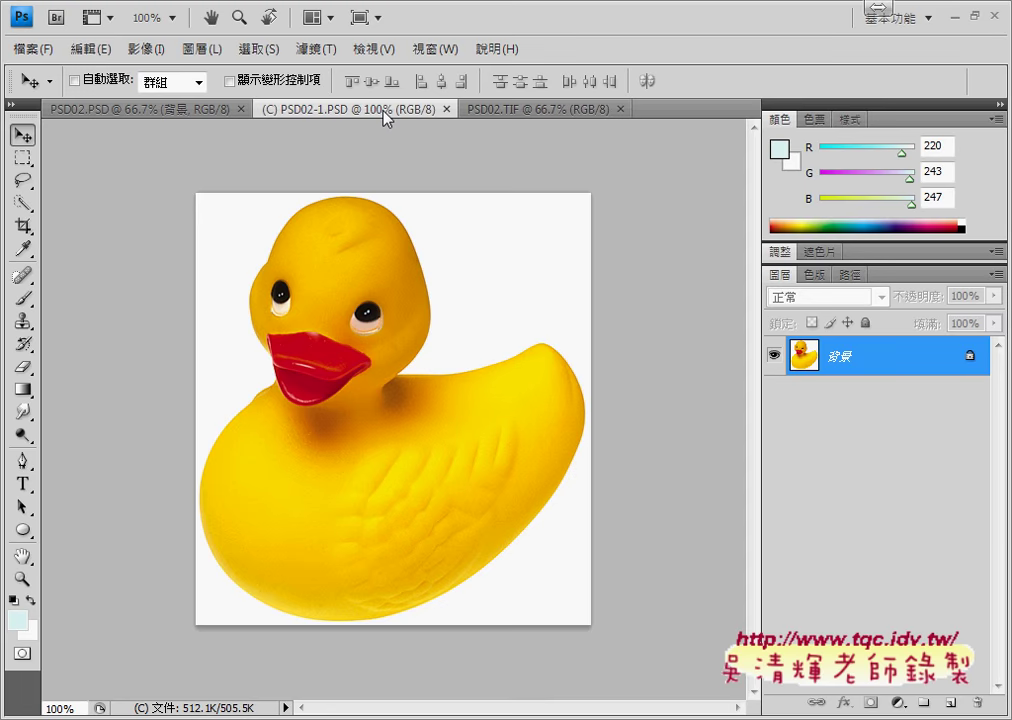
left_click(484, 107)
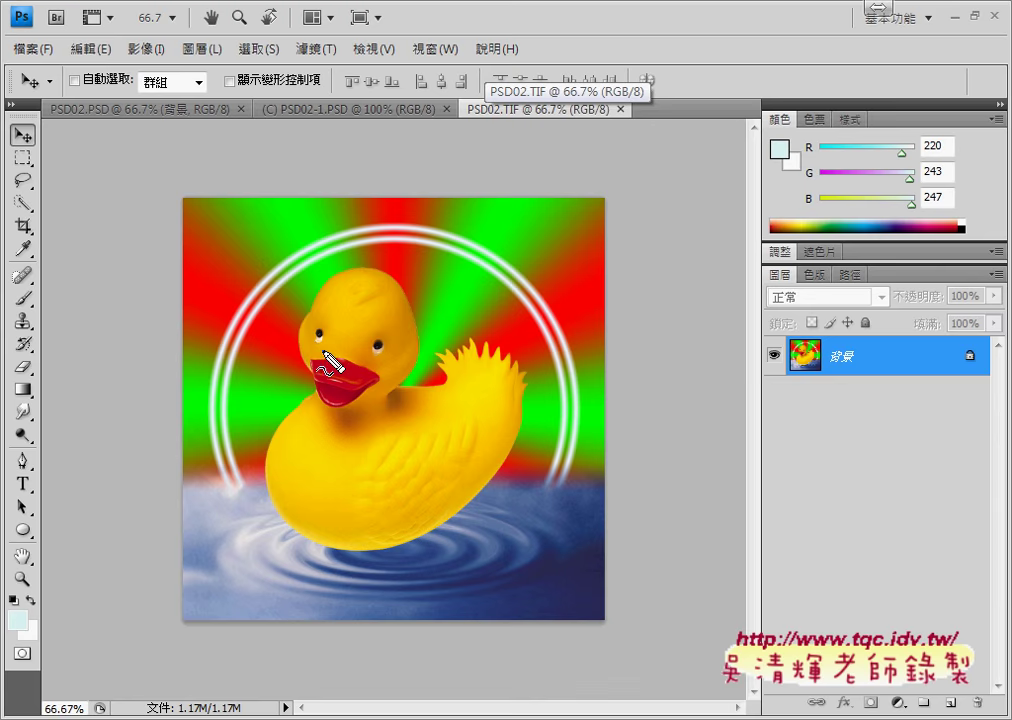
Point out the reference's small eyes and spiky tail, then switch to PSD02-1.PSD with the Smudge tool.
left_click_drag(310, 343, 314, 326)
mouse_move(376, 330)
left_mouse_down()
mouse_move(386, 356)
mouse_move(463, 343)
mouse_move(549, 407)
mouse_move(485, 400)
left_mouse_up()
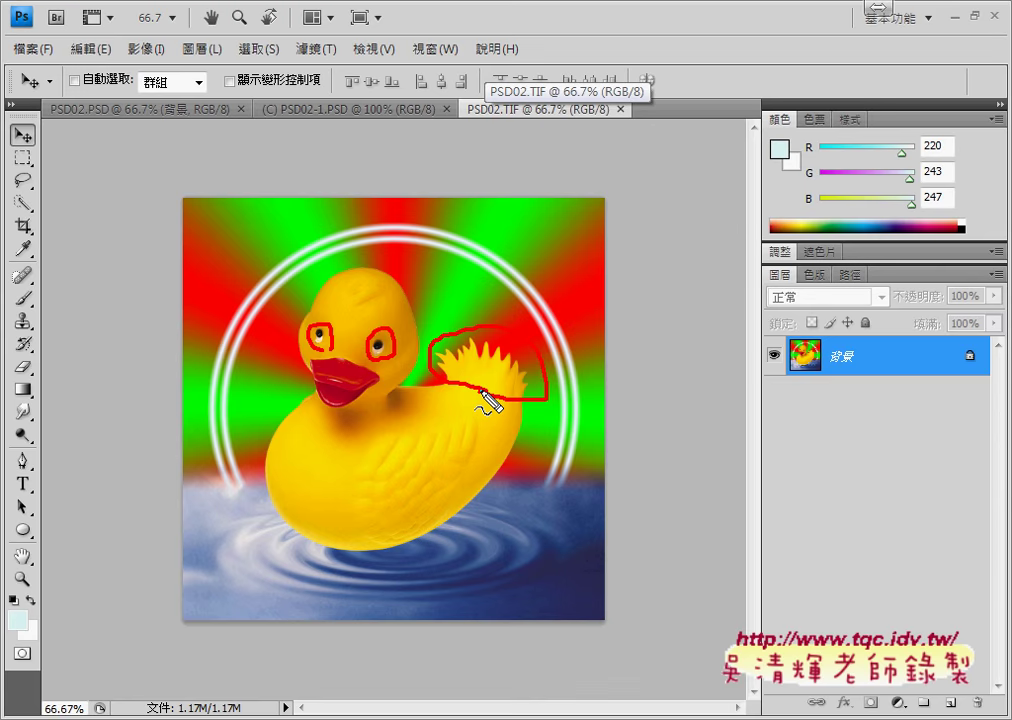
key("Escape")
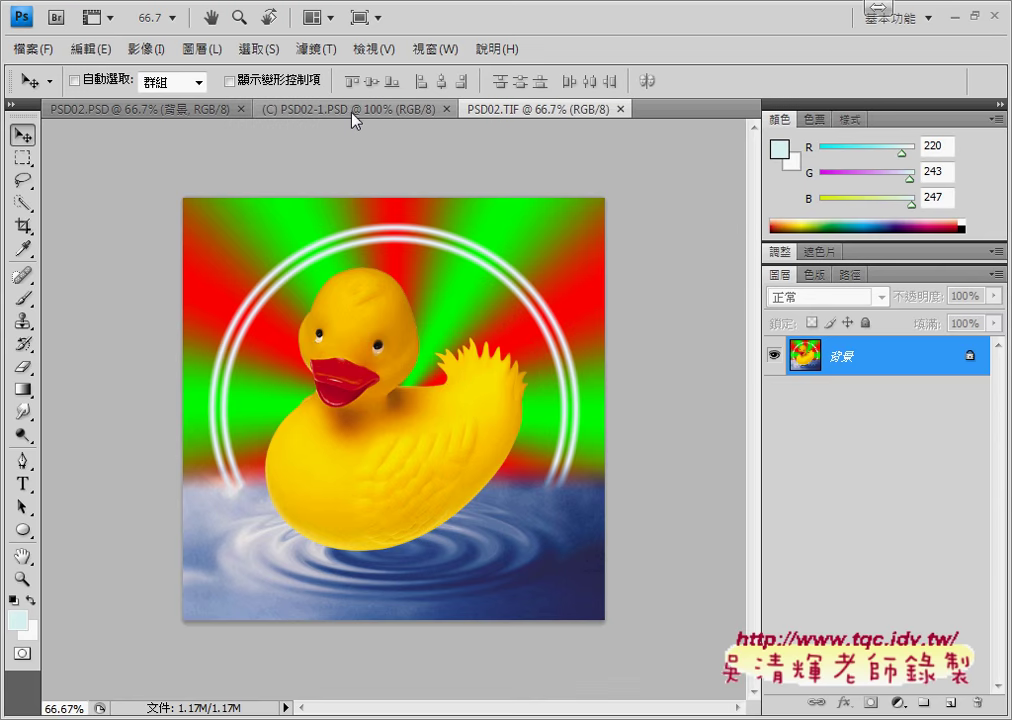
left_click(352, 116)
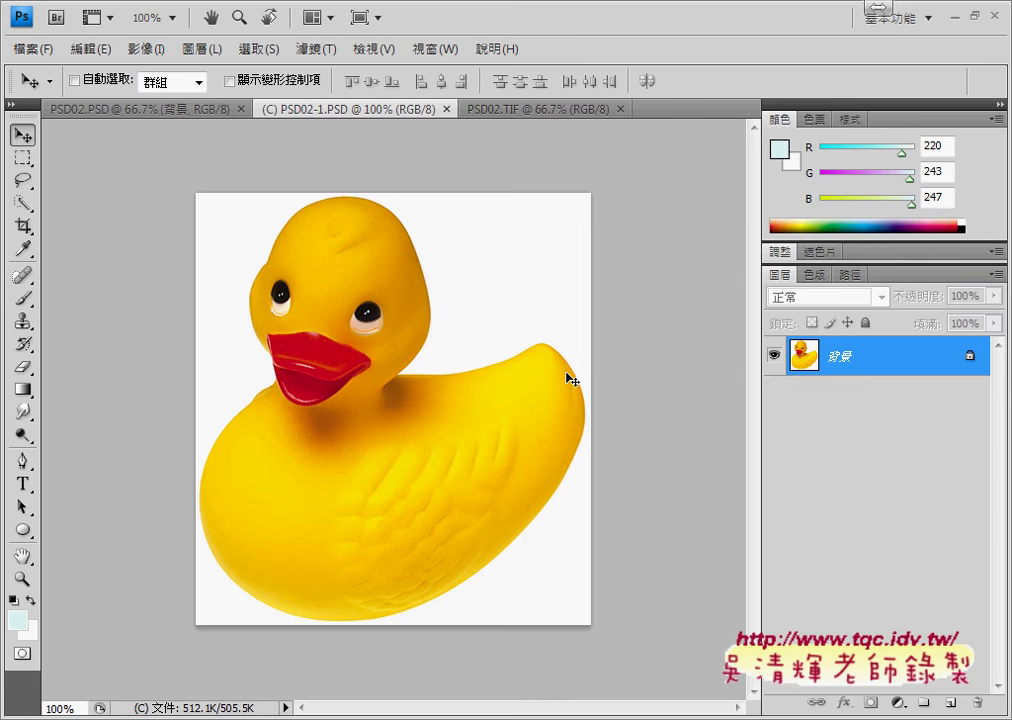
left_click(22, 411)
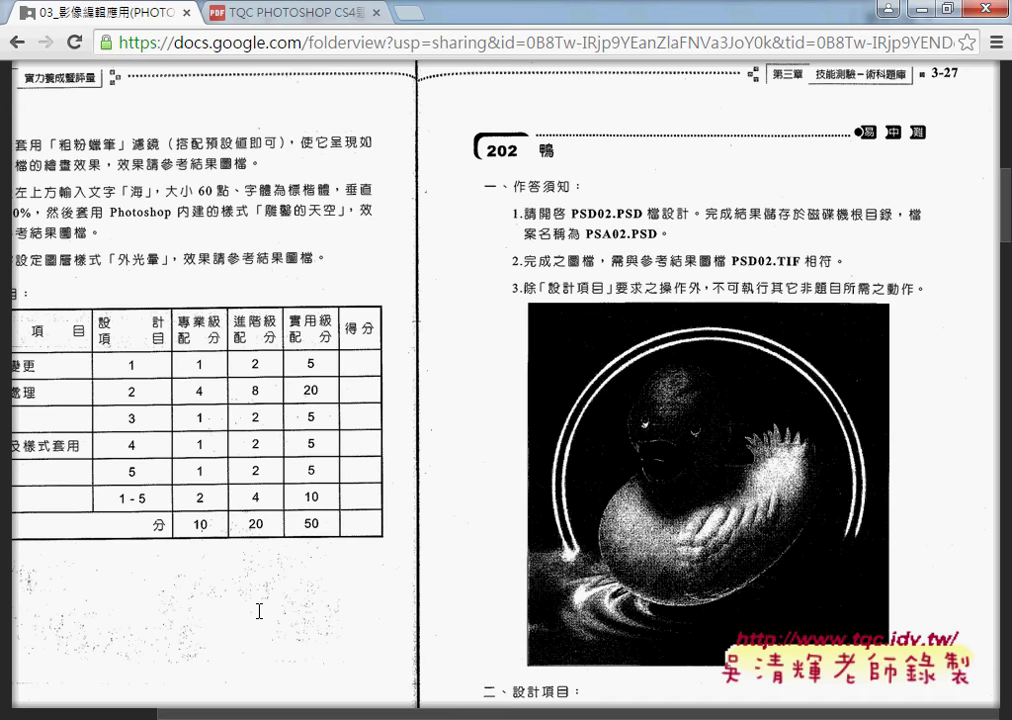
Scroll the PDF to task 202's design items and underline the Liquify, eyes and tail wording.
scroll(517, 289, "down", 2)
scroll(517, 289, "down", 2)
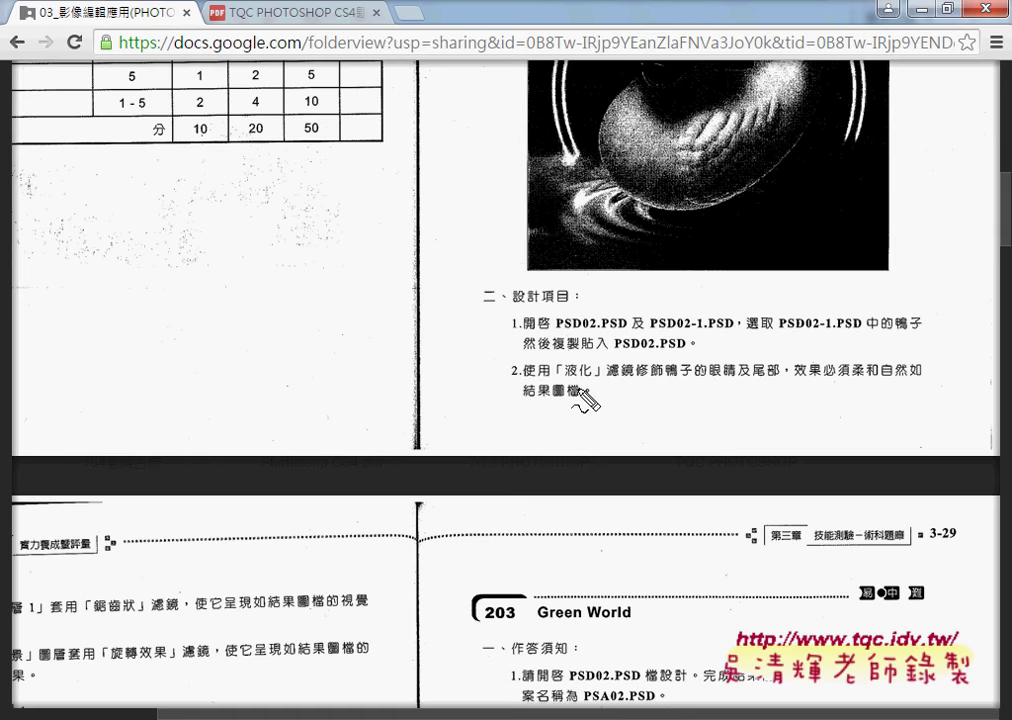
left_click(566, 381)
mouse_move(568, 382)
left_mouse_down()
mouse_move(630, 378)
mouse_move(583, 363)
mouse_move(600, 354)
left_mouse_up()
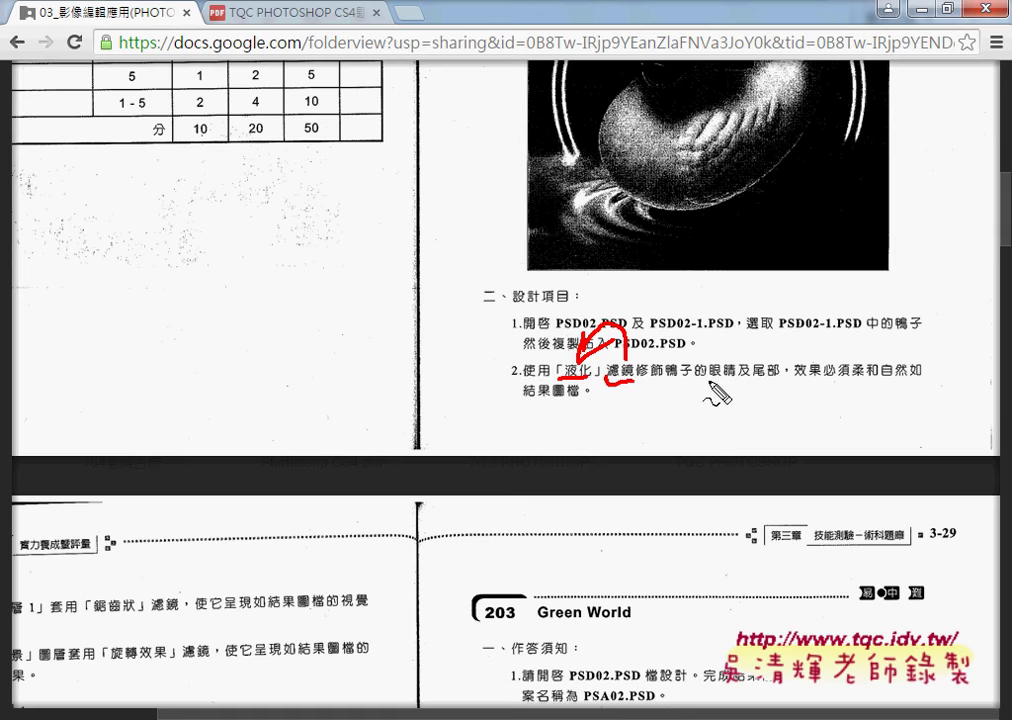
left_click_drag(706, 378, 782, 377)
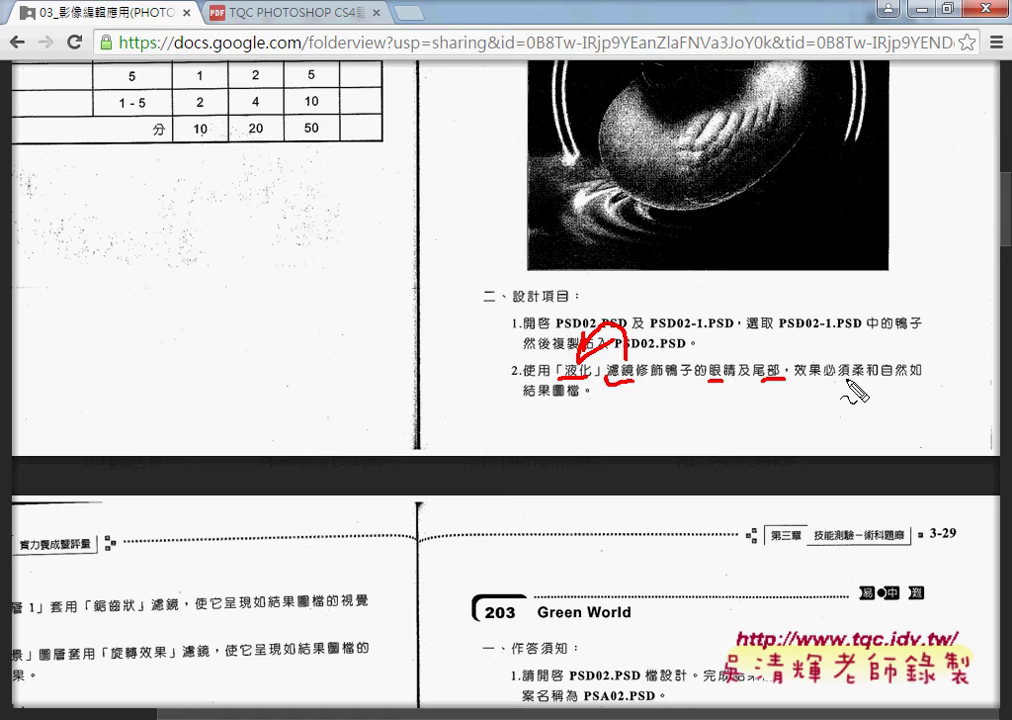
key("Escape")
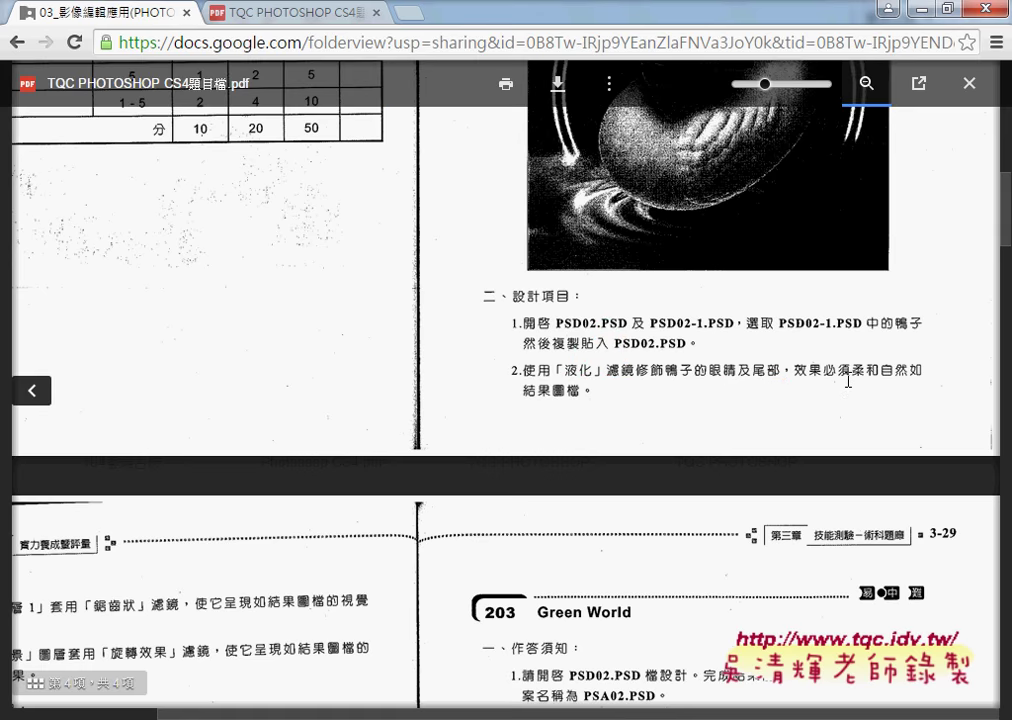
Minimize the PDF viewer and run Filter > Liquify on PSD02-1.PSD.
left_click(921, 9)
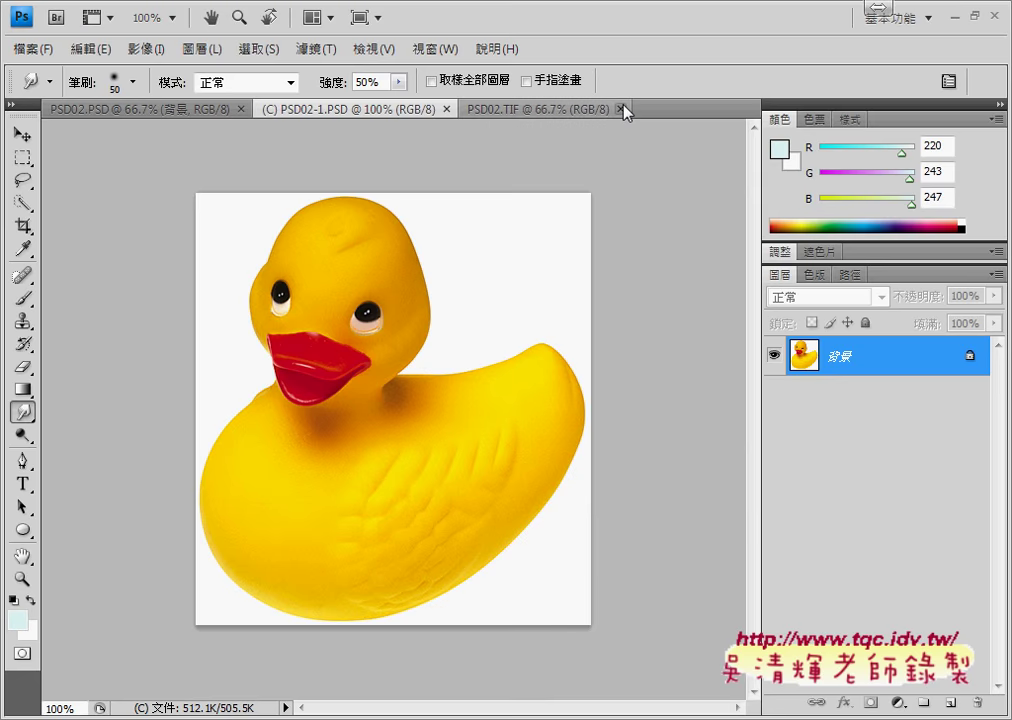
left_click(333, 55)
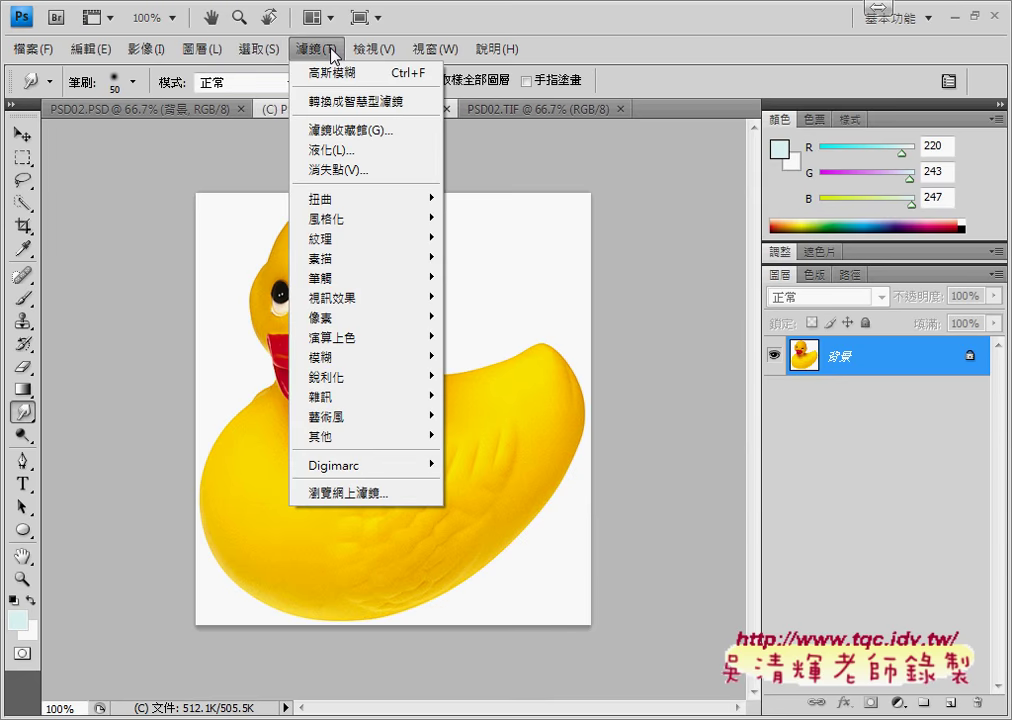
left_click(330, 158)
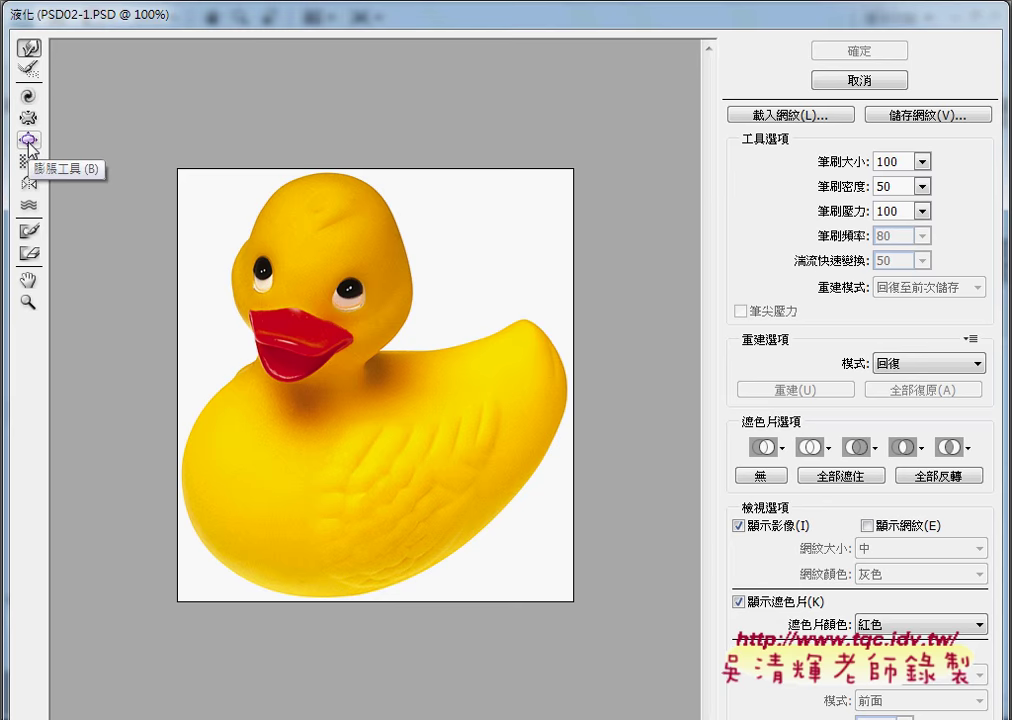
Try enlarging both duck eyes with the Bloat tool, then revert everything with Restore All.
left_click(29, 143)
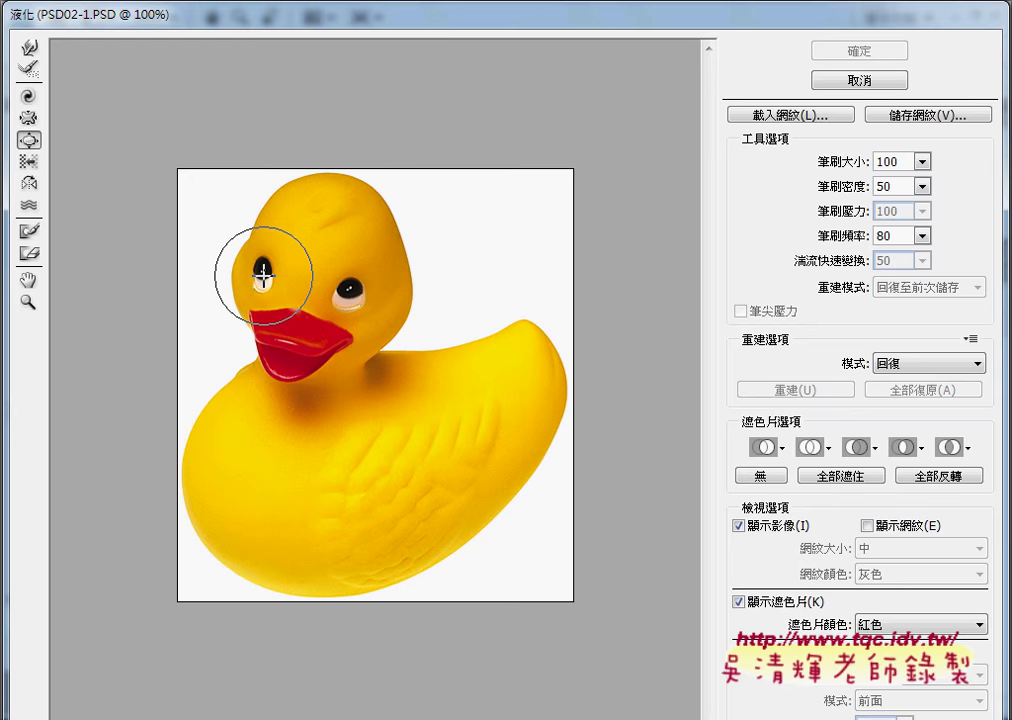
left_click_drag(263, 272, 262, 270)
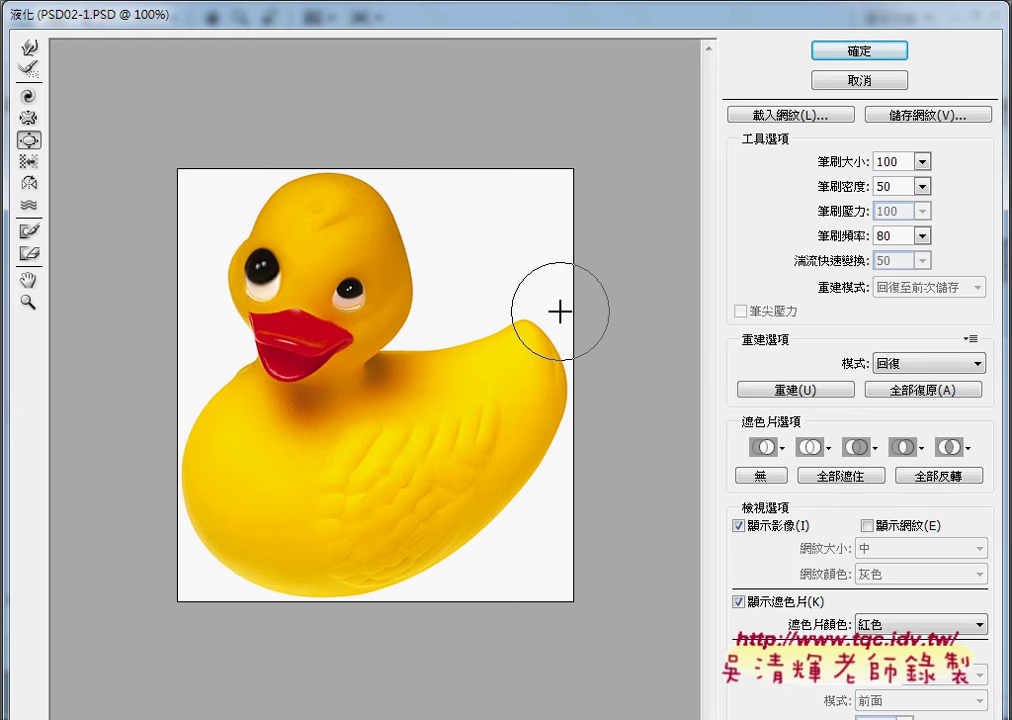
left_click_drag(342, 294, 349, 293)
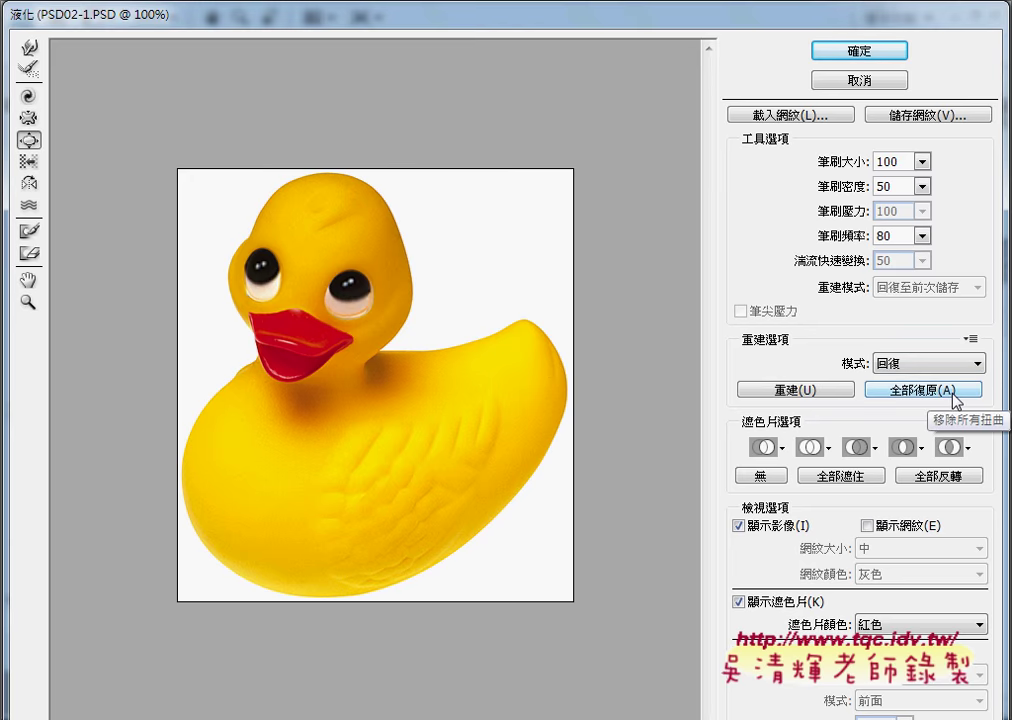
left_click(956, 399)
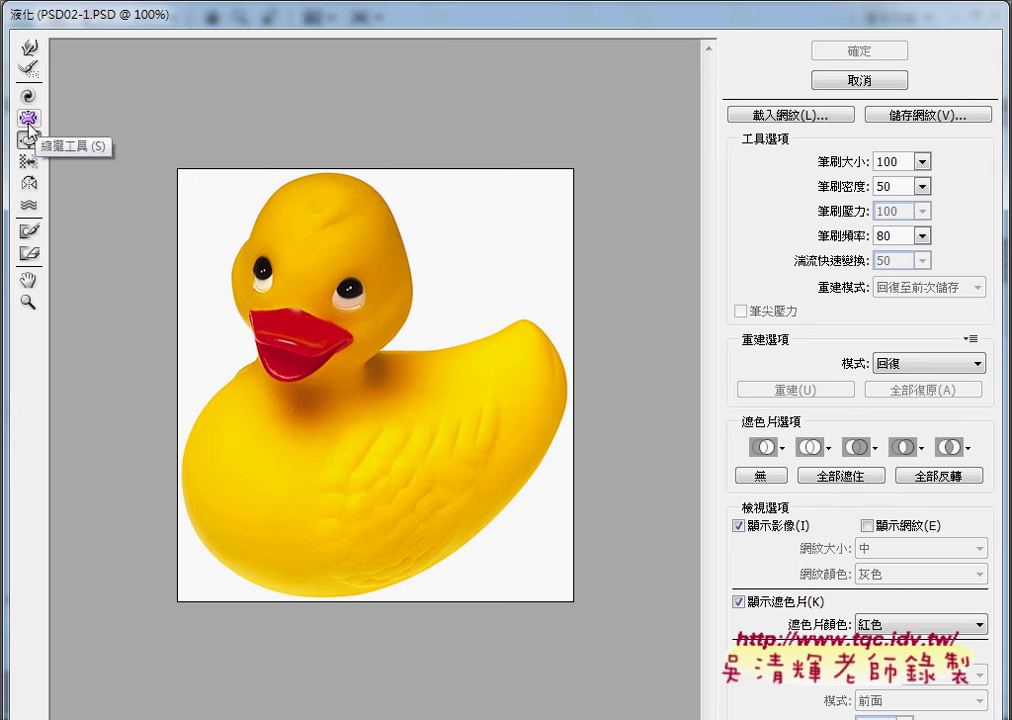
Set the Pucker tool to brush size 60 and shrink the duck's left eye.
left_click(28, 118)
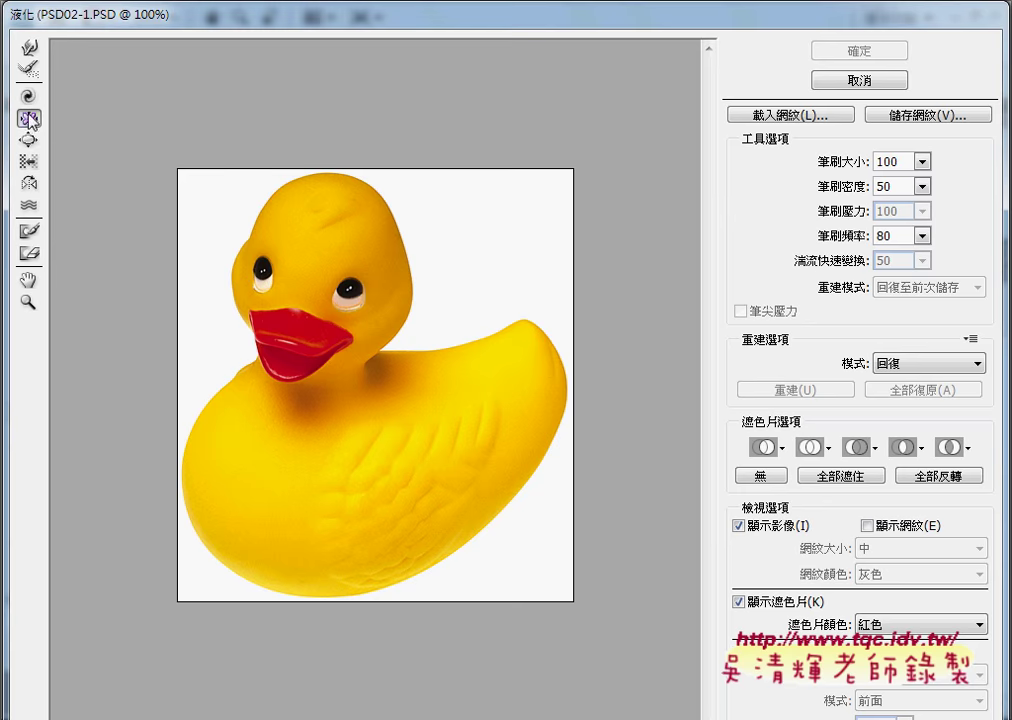
double_click(874, 162)
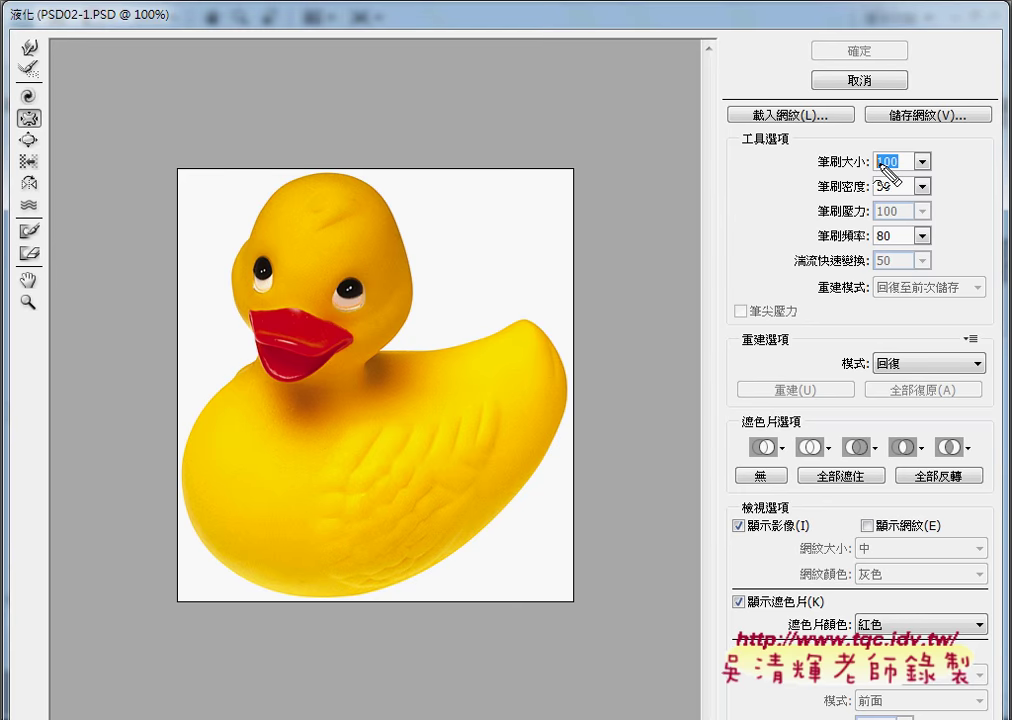
left_click_drag(920, 175, 925, 158)
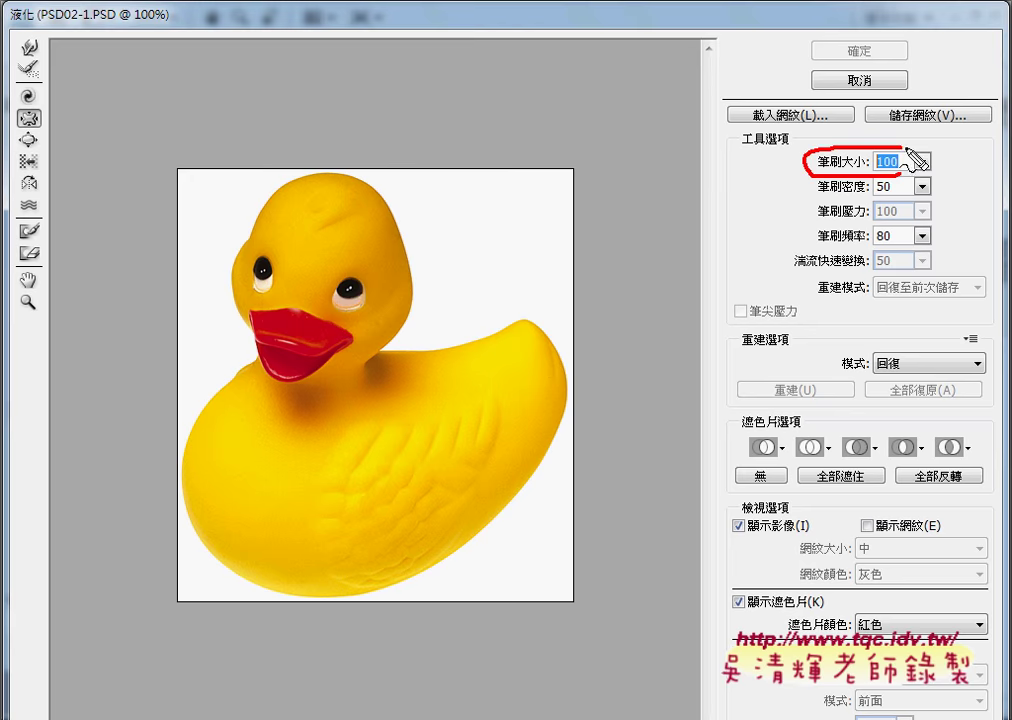
key("Escape")
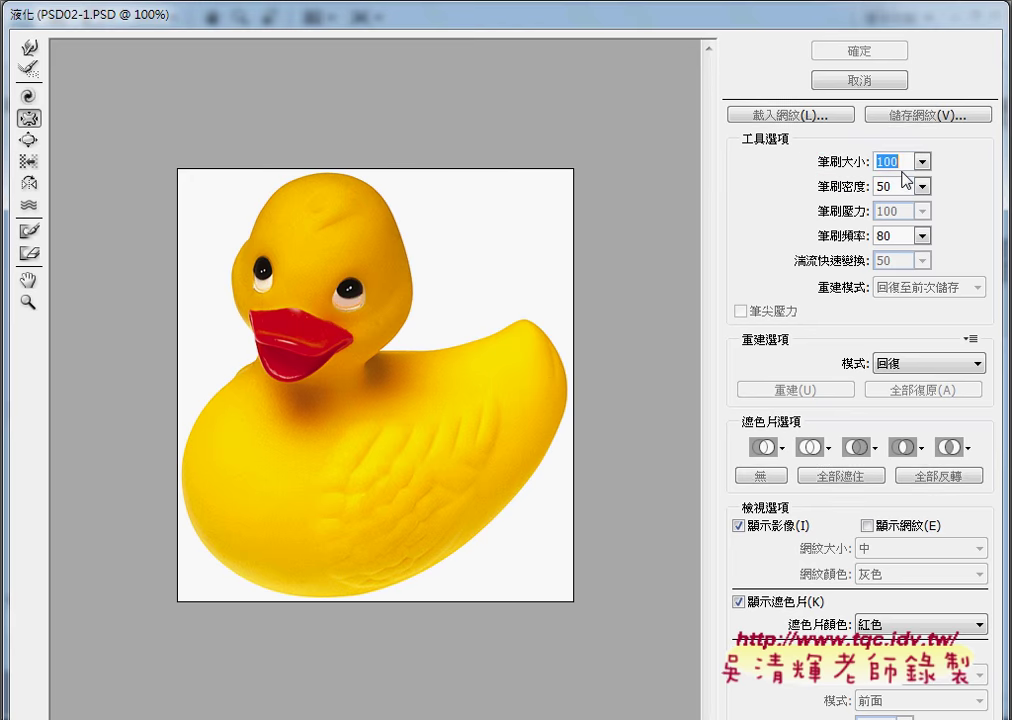
type("60")
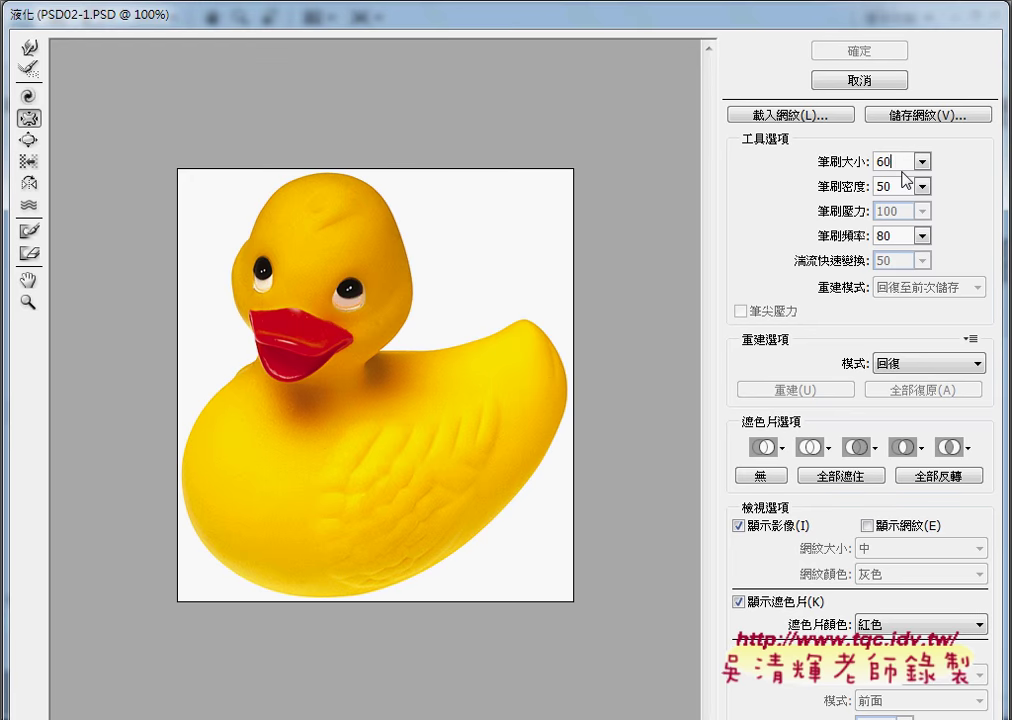
left_click_drag(265, 273, 261, 266)
Pucker the left eye further, then the right eye, into small dark dots.
left_click_drag(261, 266, 264, 272)
left_click(261, 272)
left_click_drag(261, 272, 264, 279)
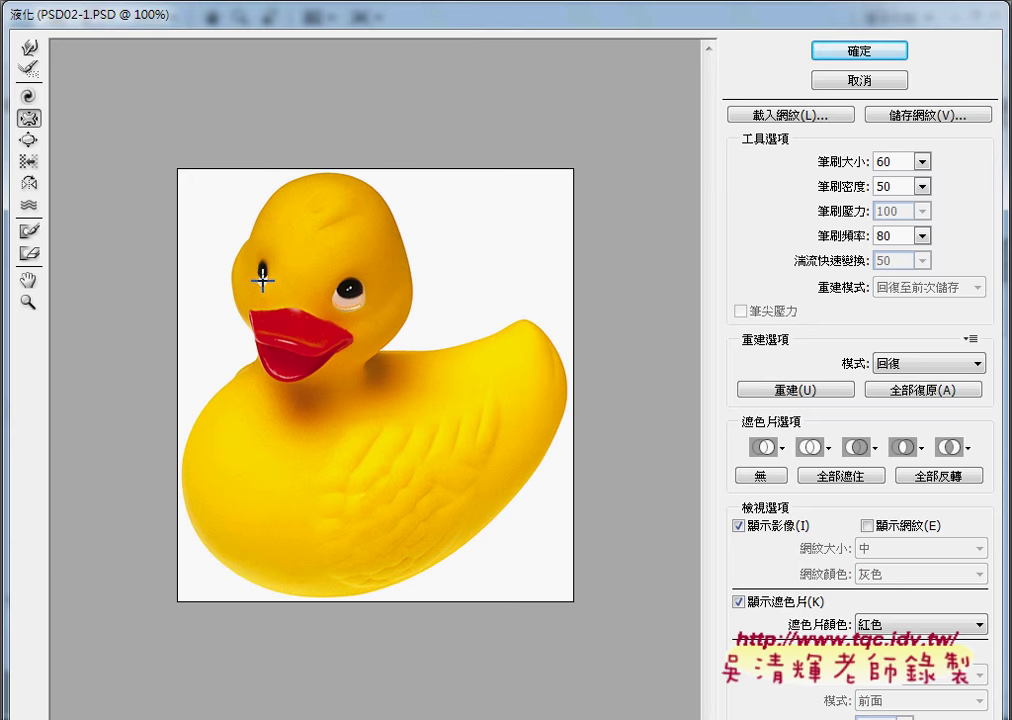
left_click_drag(363, 299, 347, 294)
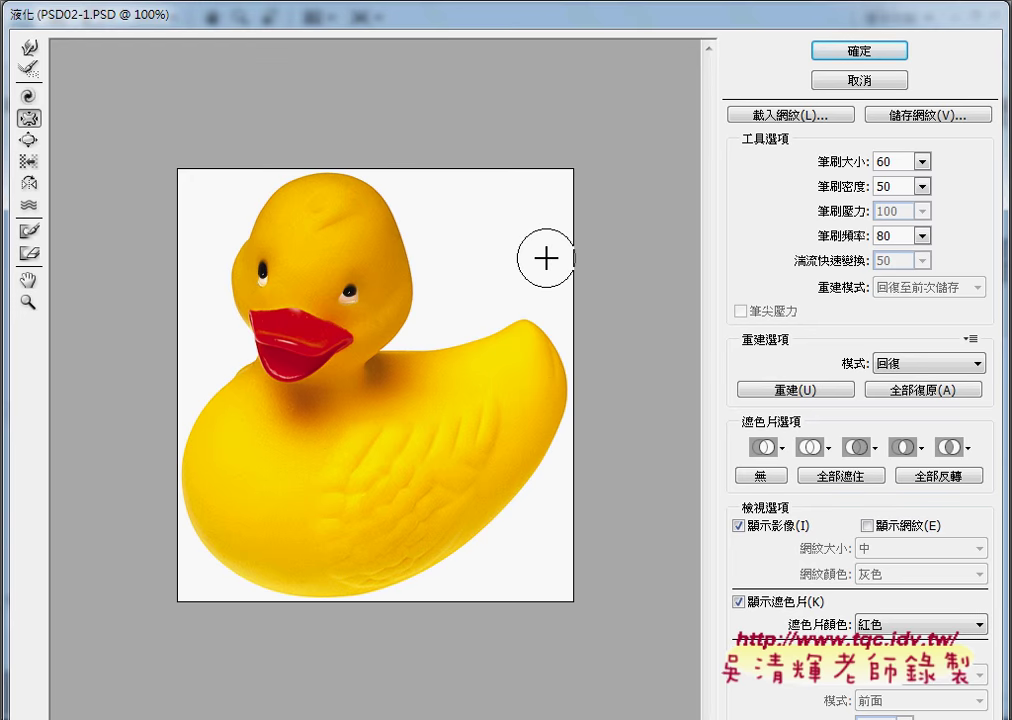
Set Forward Warp to brush size 30 and pull a first pointed spike up from the tail.
left_click(29, 48)
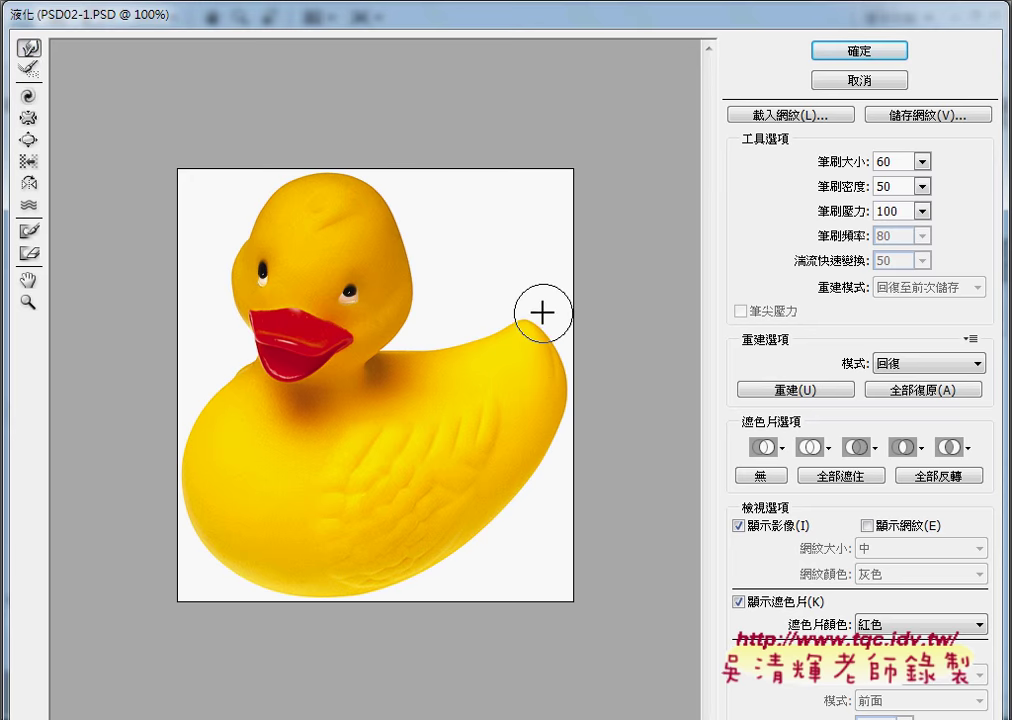
left_click(876, 162)
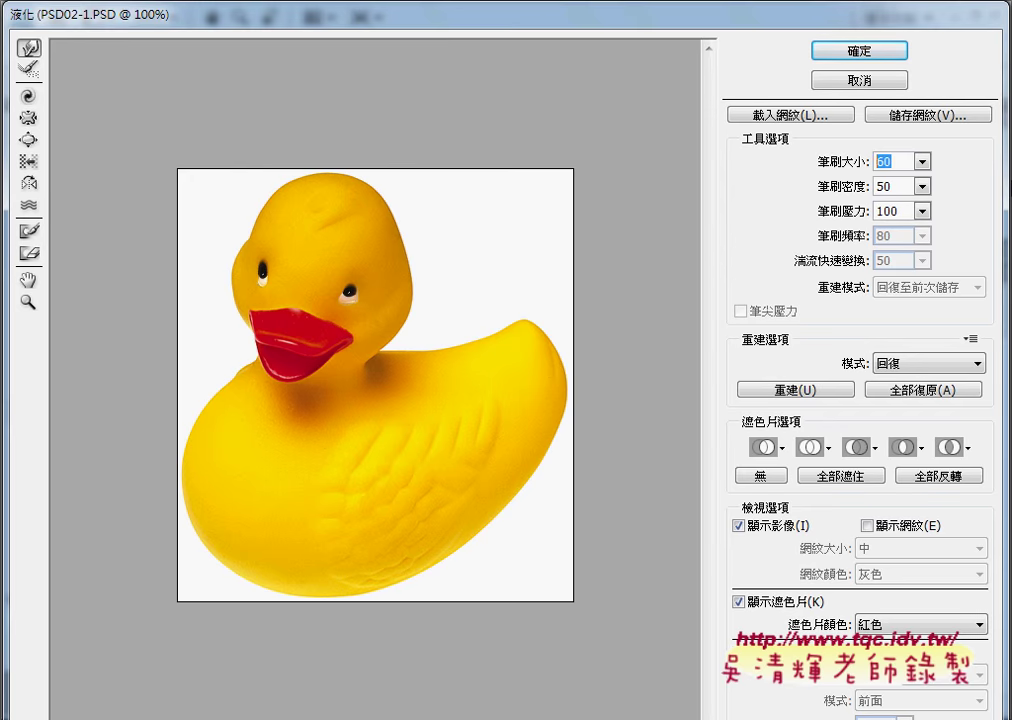
type("30")
left_click_drag(499, 341, 514, 292)
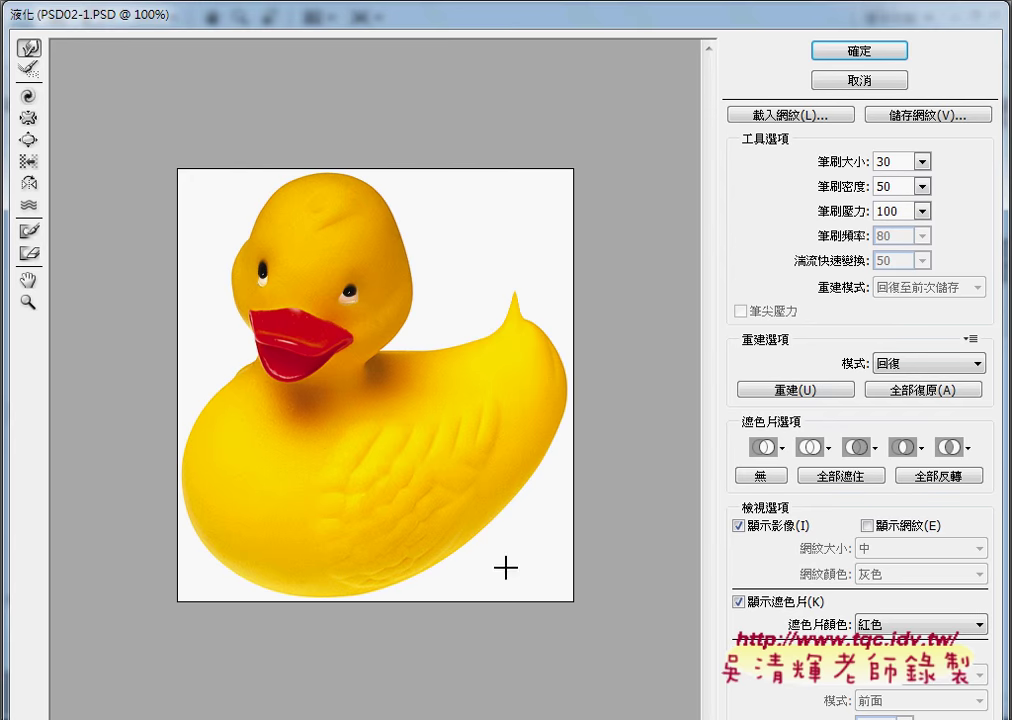
At brush size 20, pull several more tail spikes and nudge the tail's left and right edges.
double_click(897, 161)
type("20")
left_click_drag(527, 326, 526, 183)
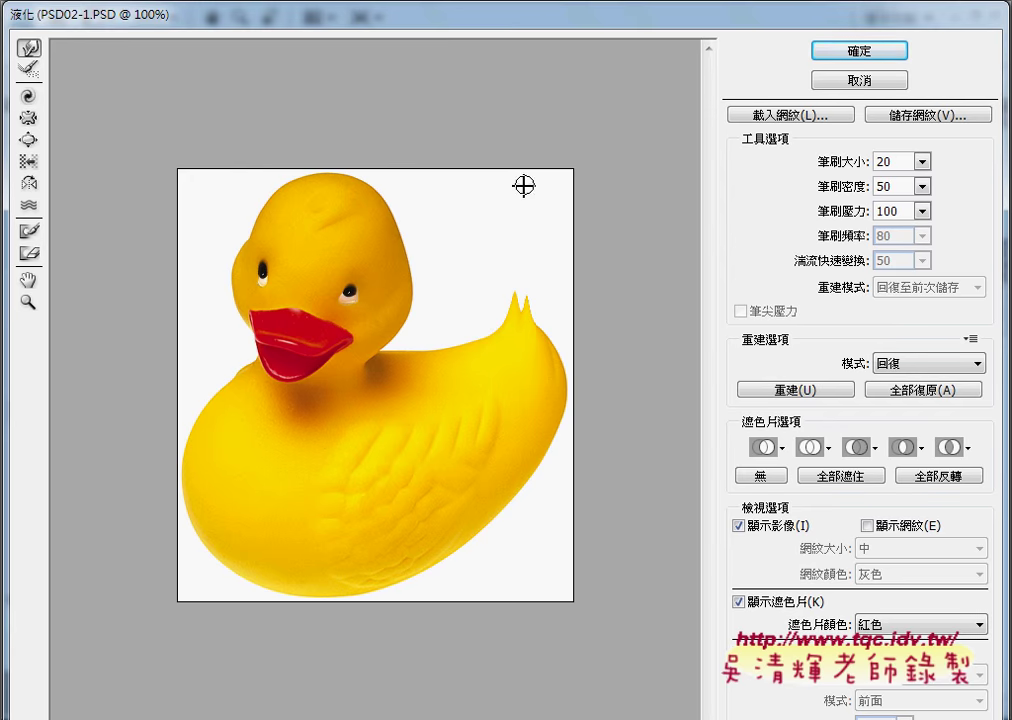
left_click_drag(538, 346, 542, 305)
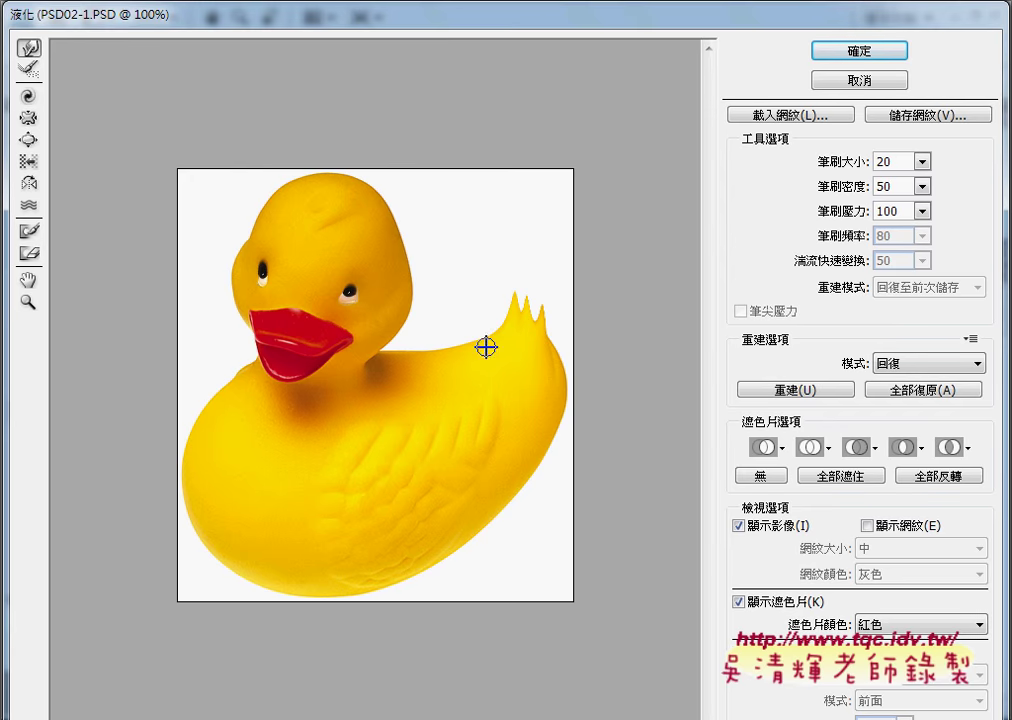
left_click_drag(486, 346, 494, 316)
left_click_drag(548, 351, 560, 258)
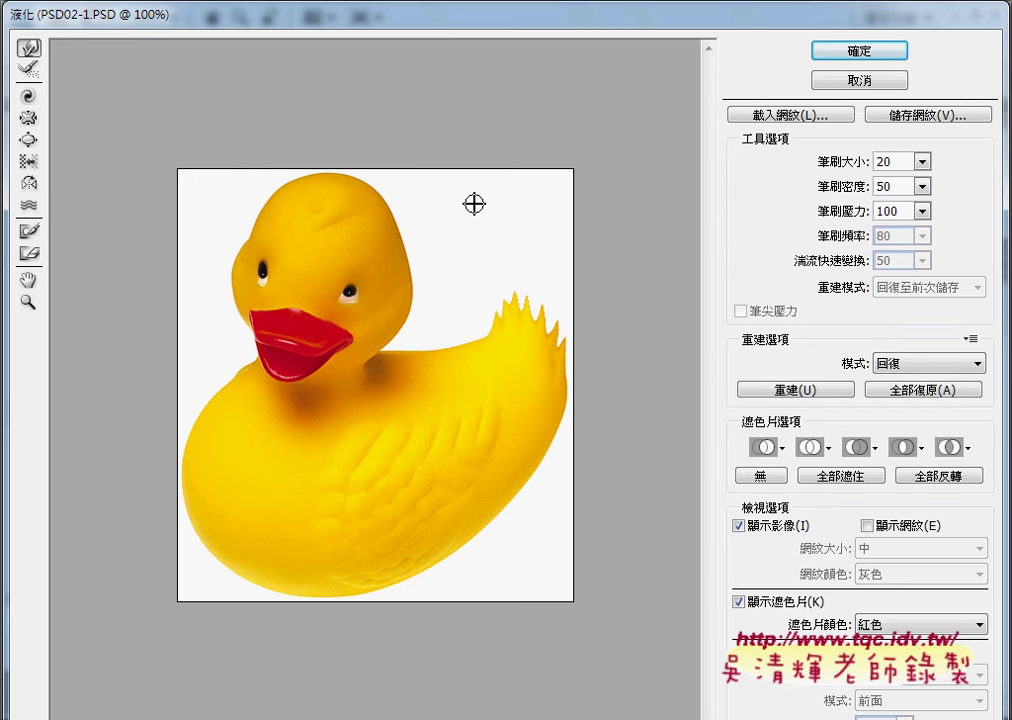
left_click_drag(564, 385, 565, 366)
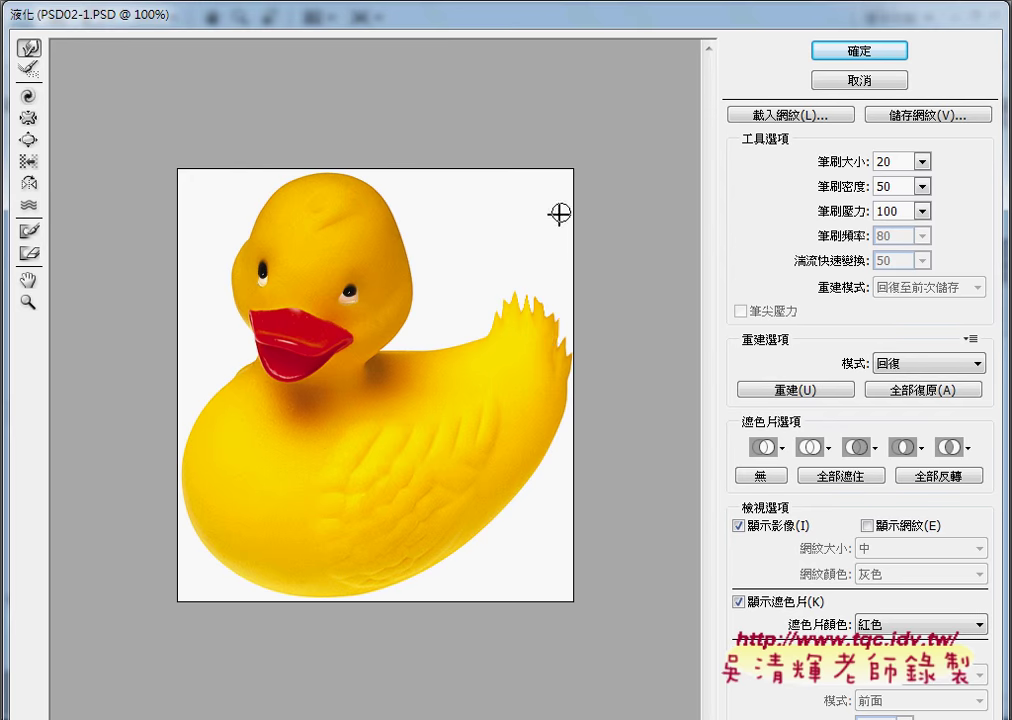
left_click(567, 361)
left_click_drag(506, 335, 493, 349)
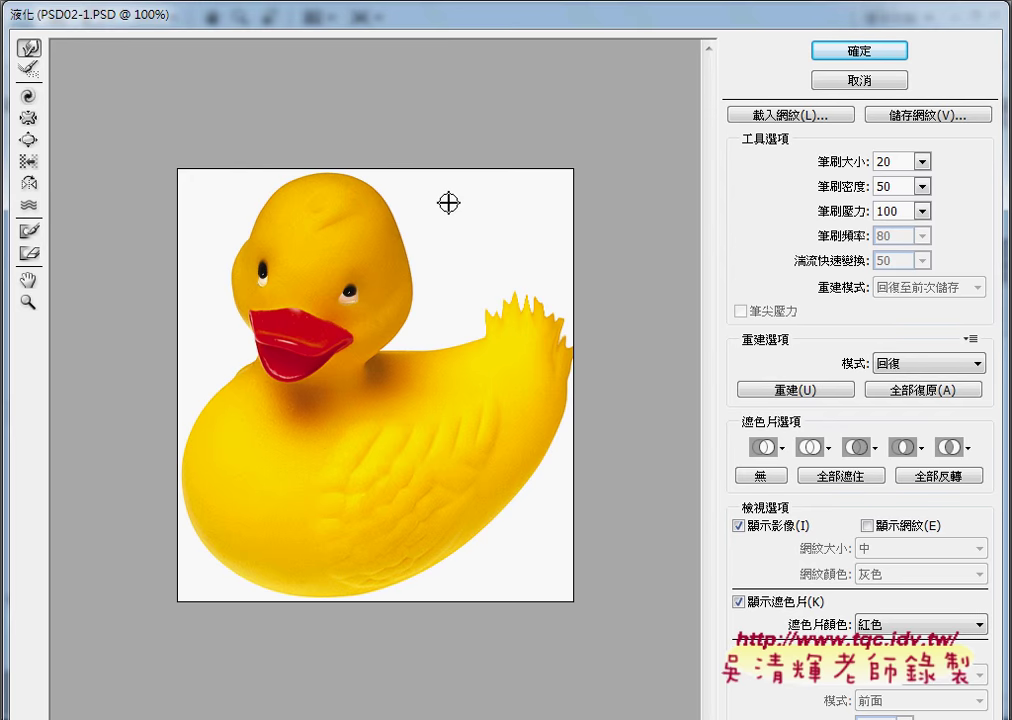
Commit the Liquify edits, compare with PSD02.TIF's spiky tail, and return to PSD02-1.PSD.
left_click(858, 55)
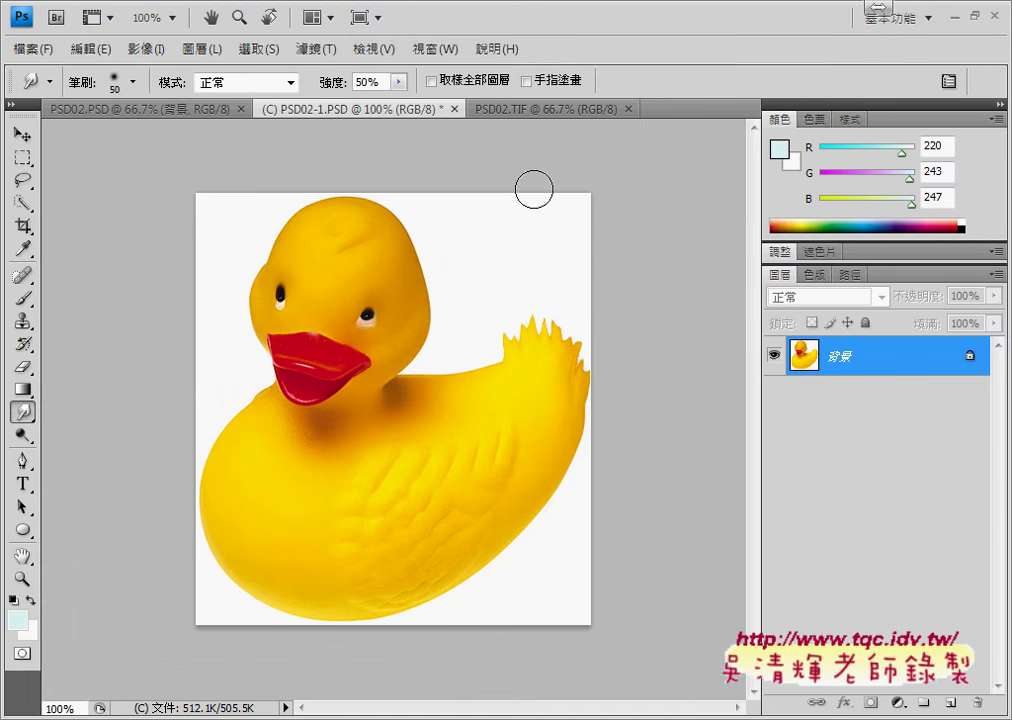
left_click(538, 110)
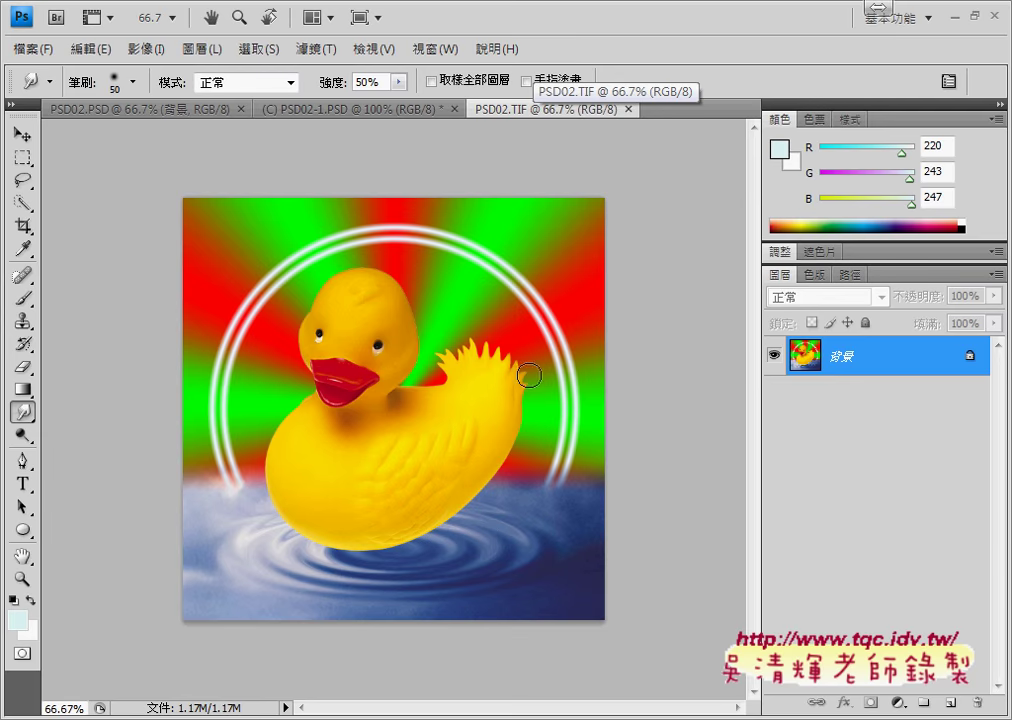
mouse_move(524, 382)
left_mouse_down()
mouse_move(513, 357)
mouse_move(525, 372)
left_mouse_up()
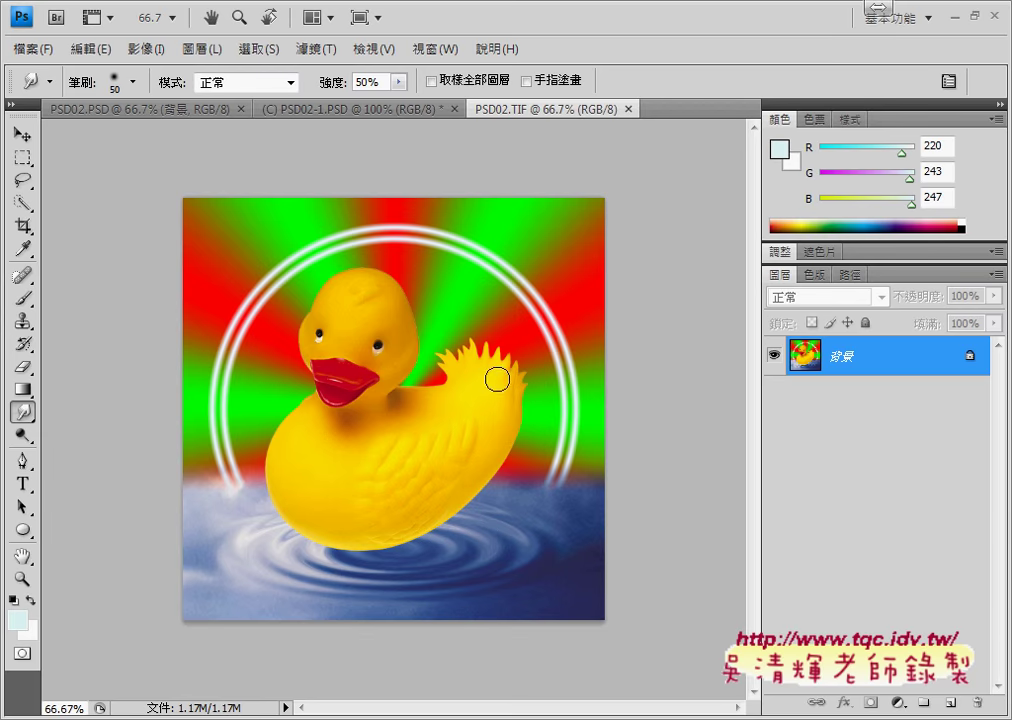
left_click(333, 110)
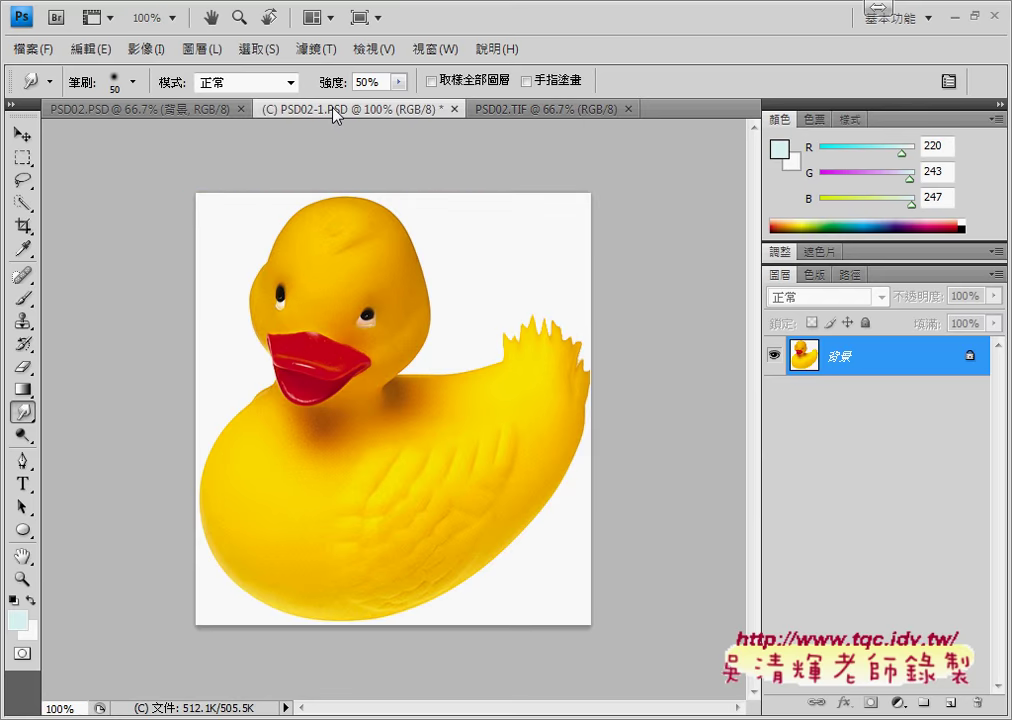